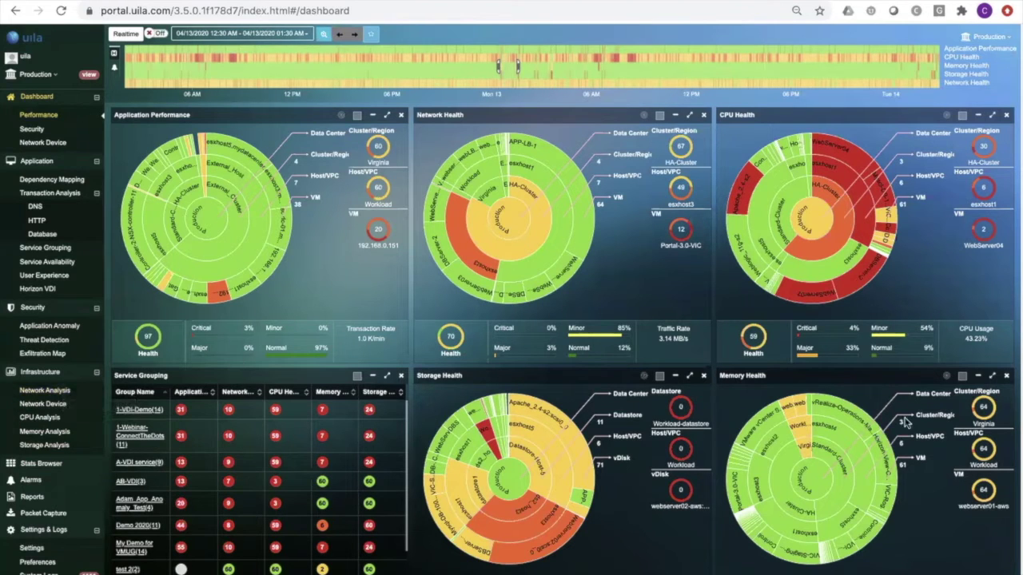
Open the root cause view for the http service between APP-LB-1 and WebServer04 on the Demo 2020 application map
mouse_move(993, 479)
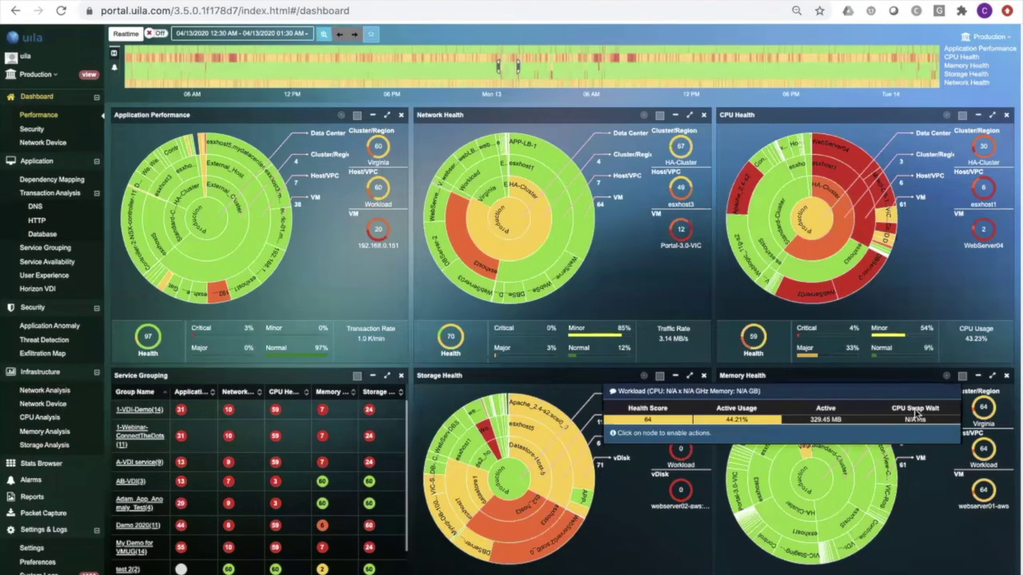
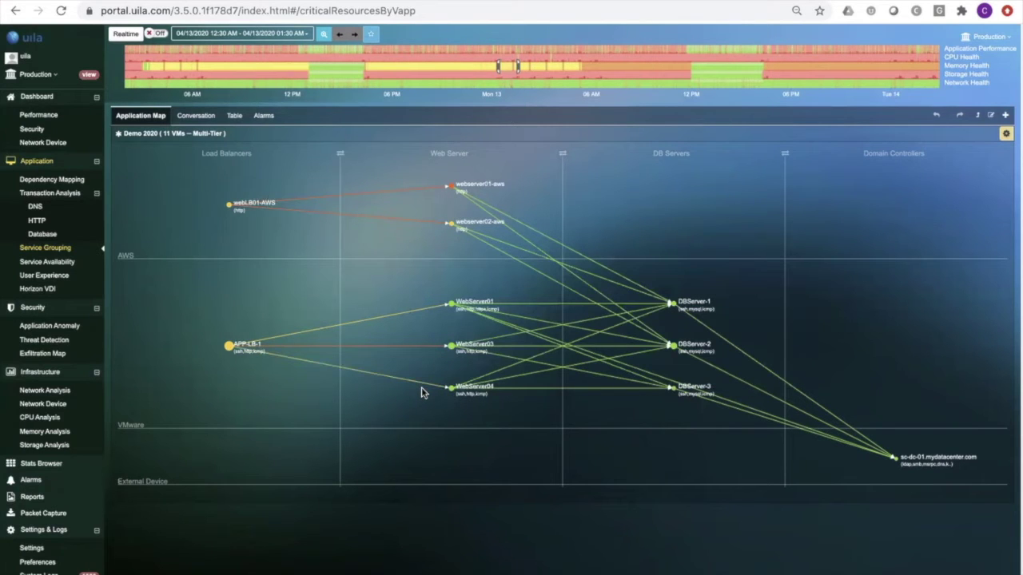
left_click(421, 387)
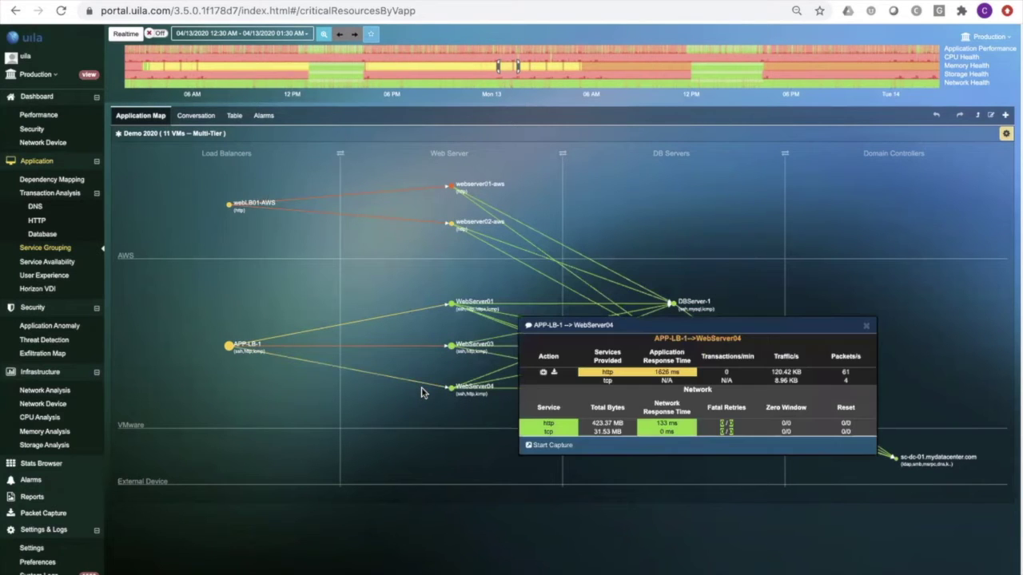
left_click(606, 371)
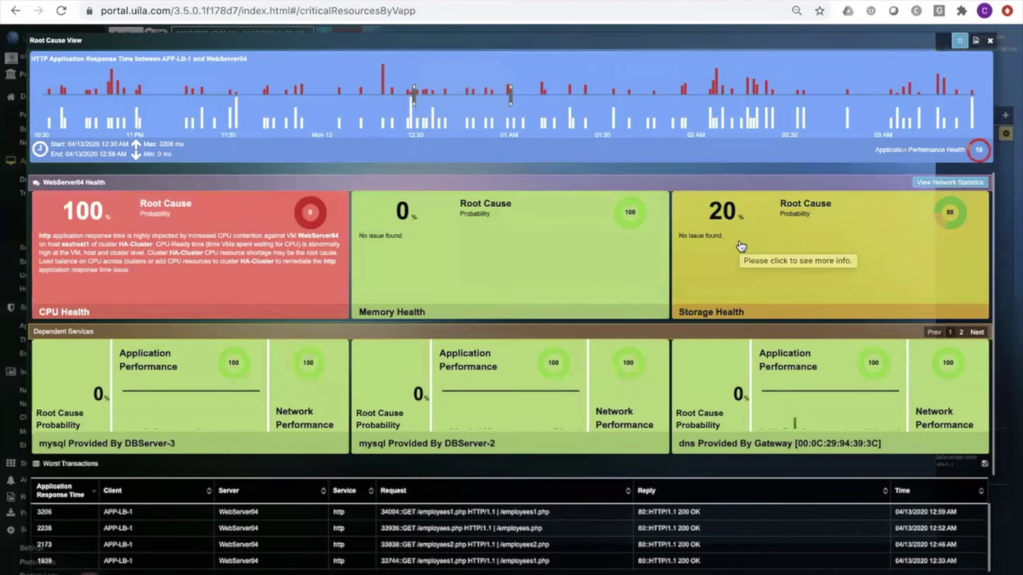
mouse_move(445, 95)
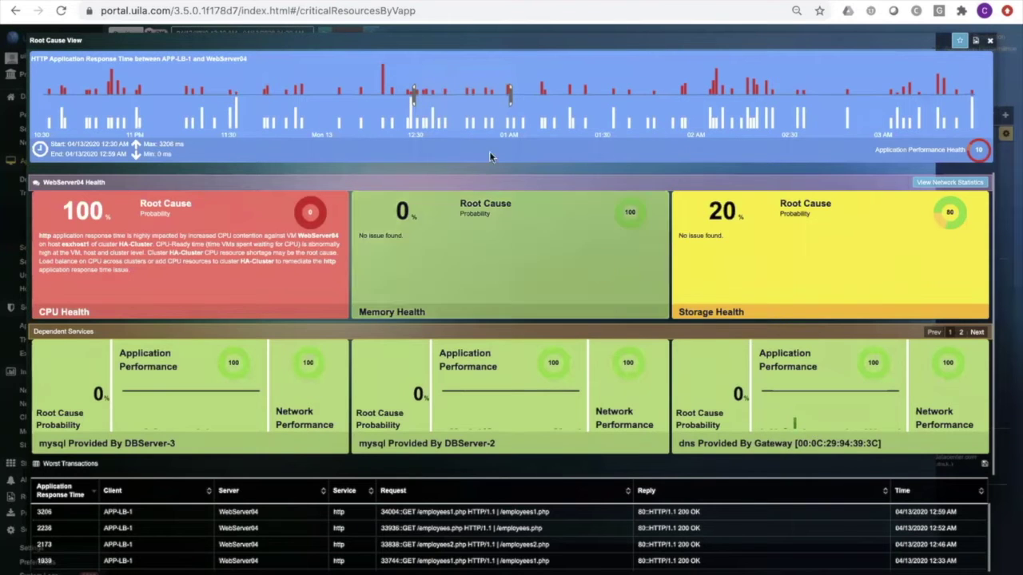
mouse_move(463, 111)
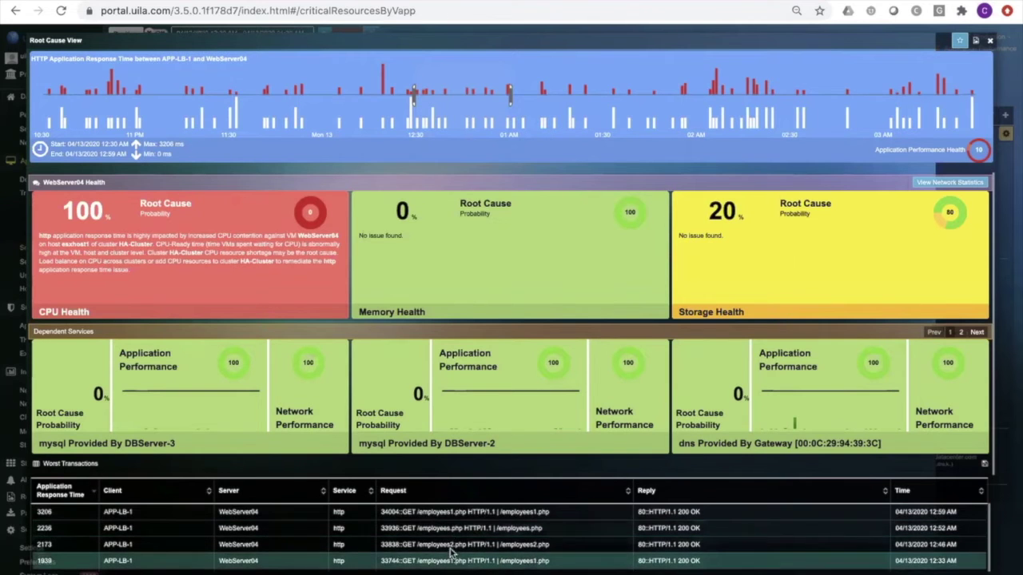
Review the worst transactions listed for WebServer04 in the root cause view
scroll(449, 546, "down", 1)
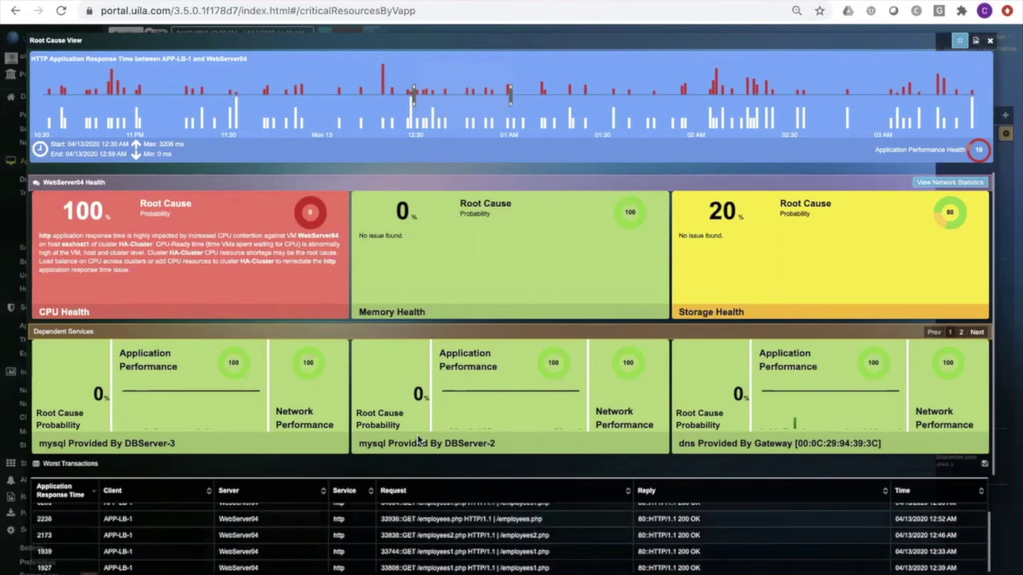
scroll(418, 438, "down", 3)
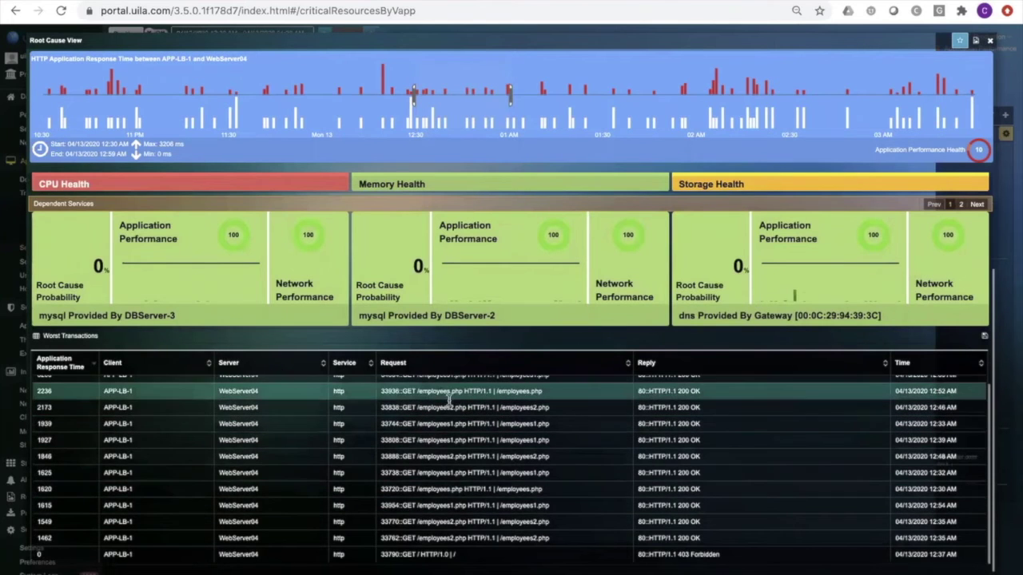
scroll(445, 452, "up", 1)
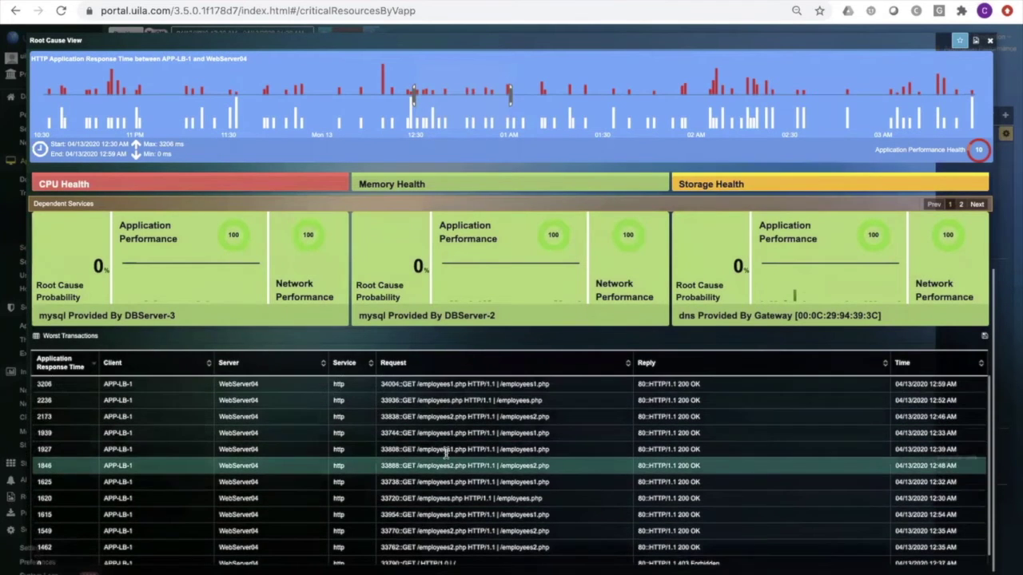
scroll(445, 452, "up", 3)
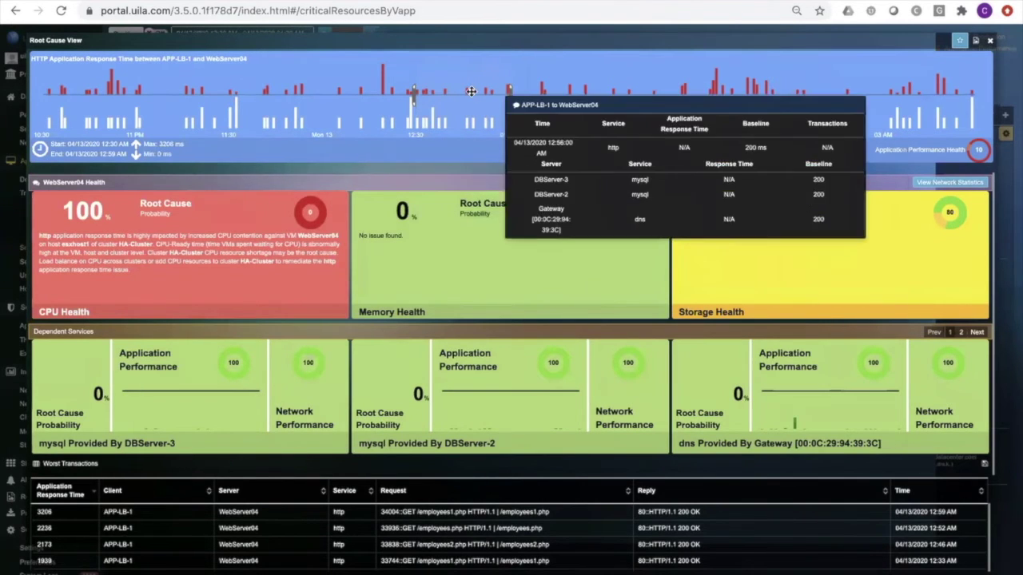
Shift the root cause time window to 04/13/2020 01:54 AM–02:23 AM, and close the root cause view
left_click_drag(471, 91, 730, 88)
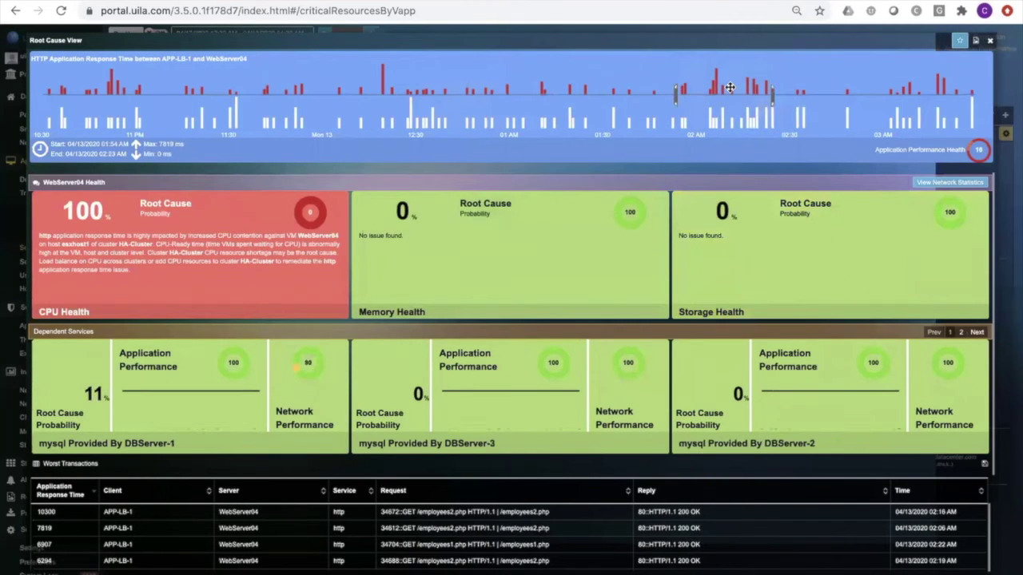
left_click(991, 41)
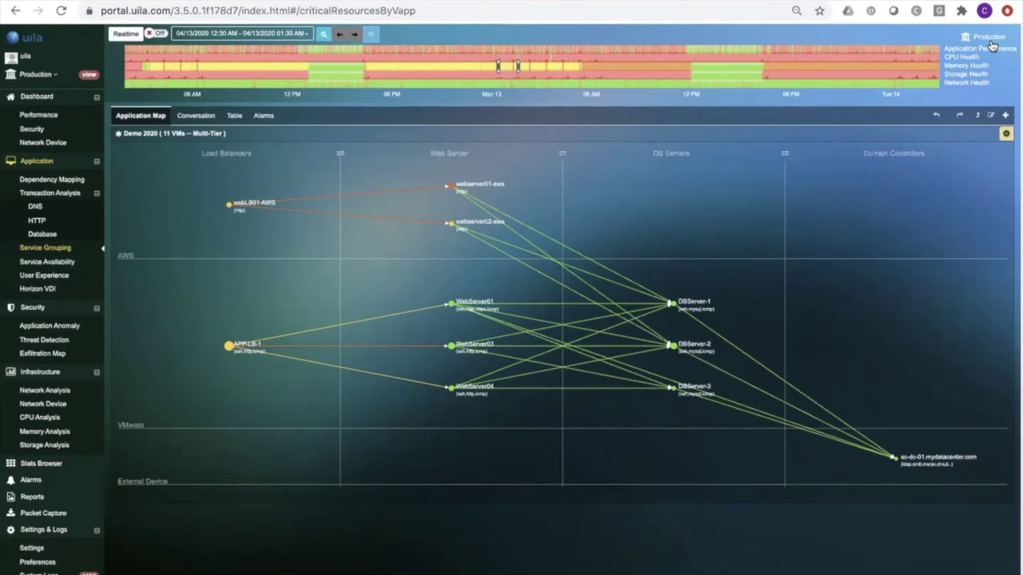
Look through the infrastructure pages for network analysis, network devices, CPU, memory and storage
left_click(42, 391)
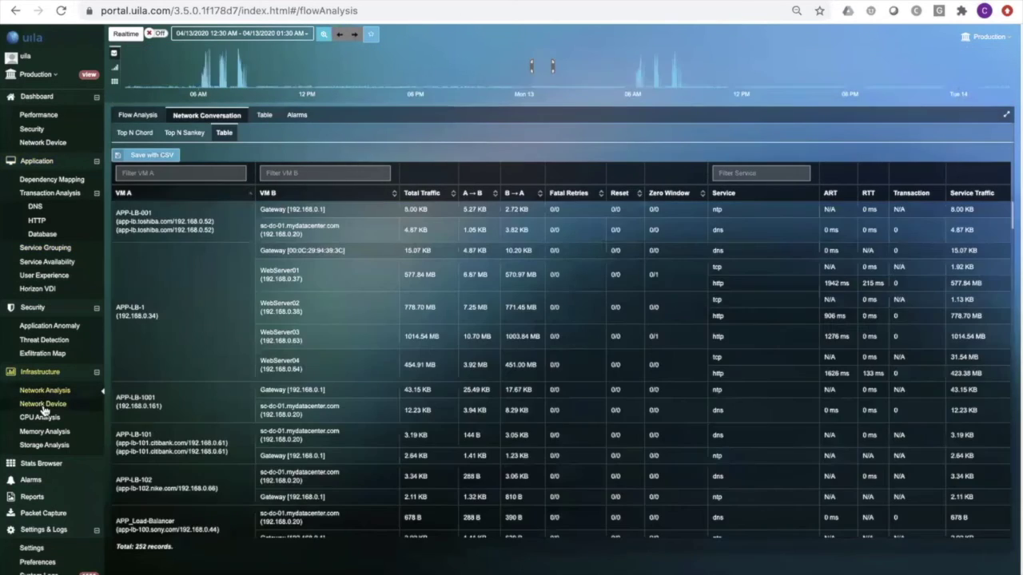
left_click(43, 406)
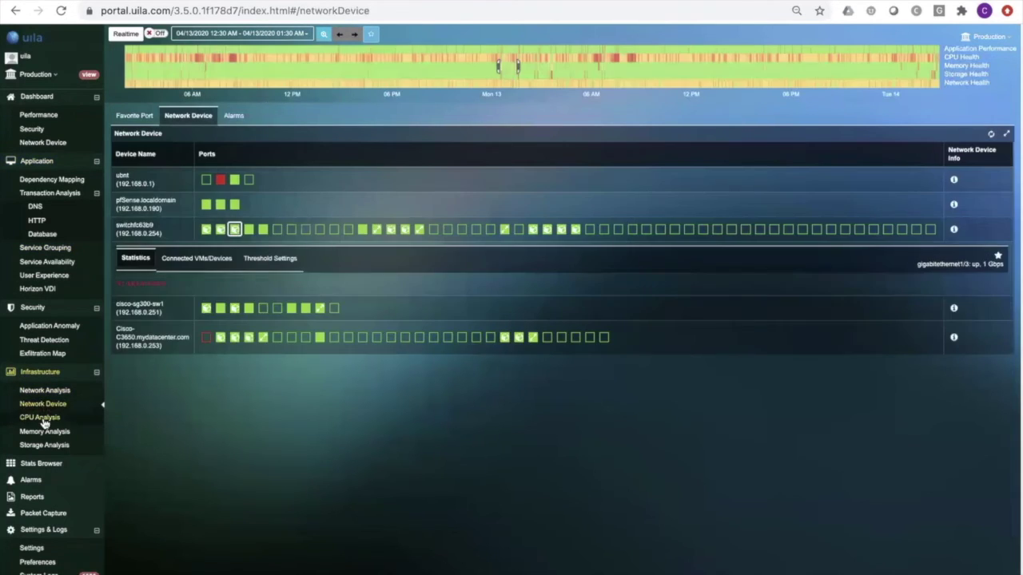
left_click(41, 419)
left_click(44, 432)
left_click(44, 445)
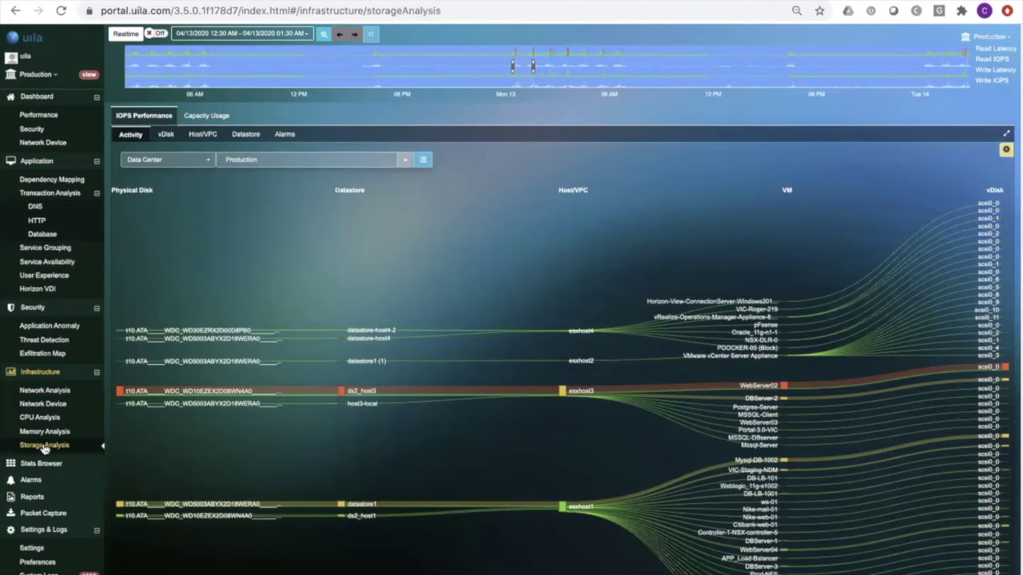
Open the network Flow Analysis for 04/13/2020 05:33 AM to 06:33 AM and inspect the heaviest application flow and its VM
left_click(45, 391)
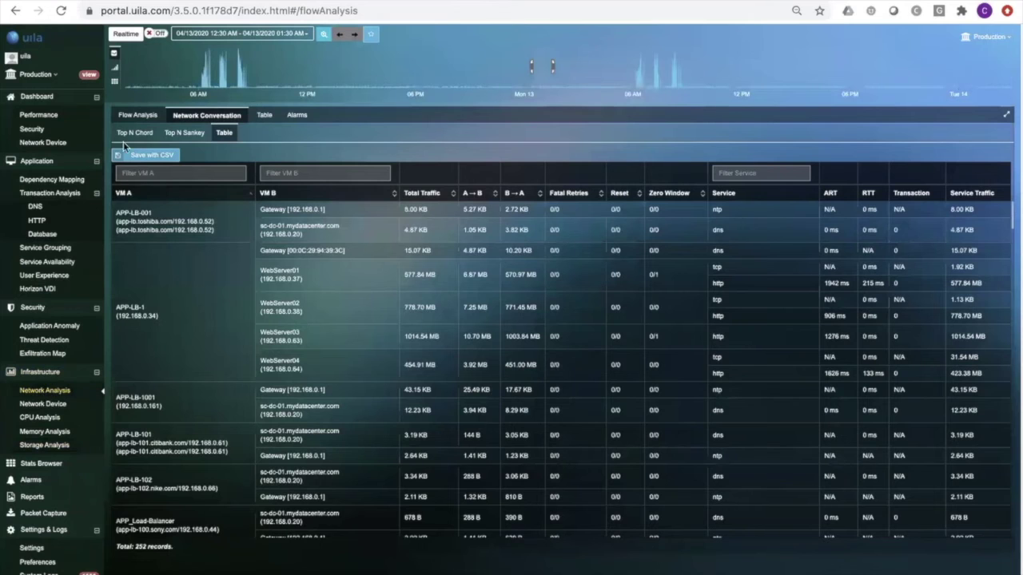
left_click(133, 115)
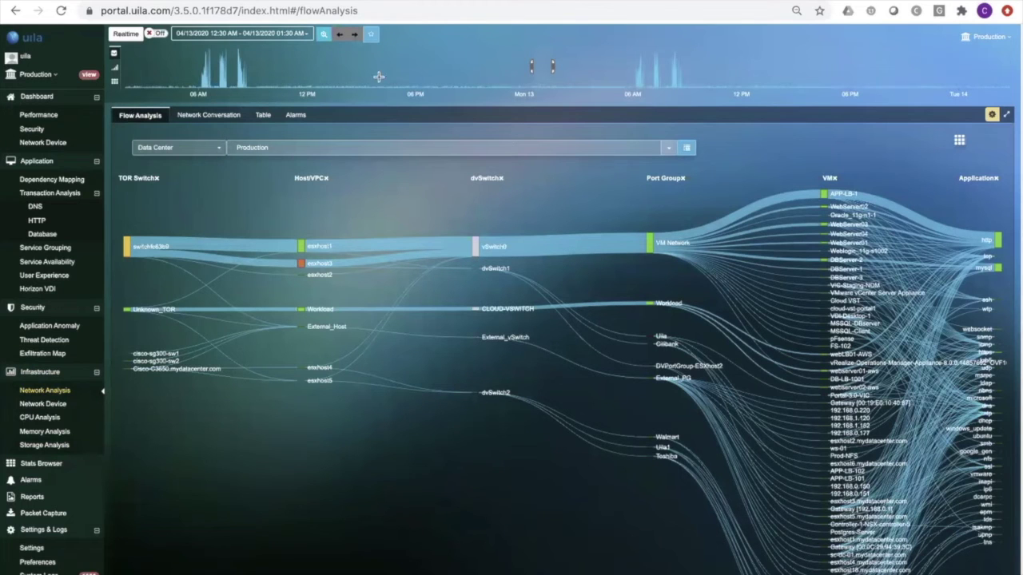
left_click_drag(546, 68, 639, 67)
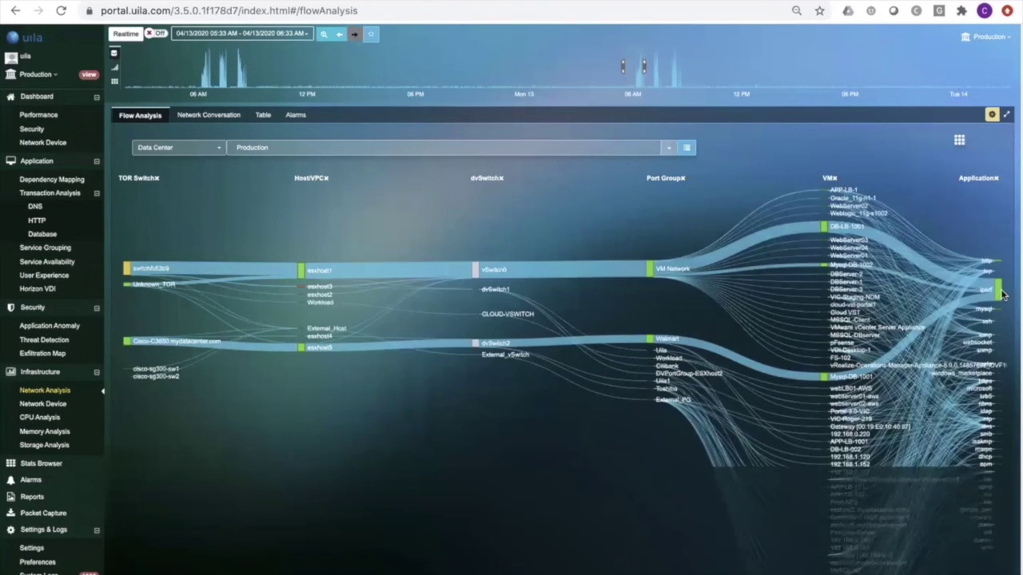
mouse_move(999, 296)
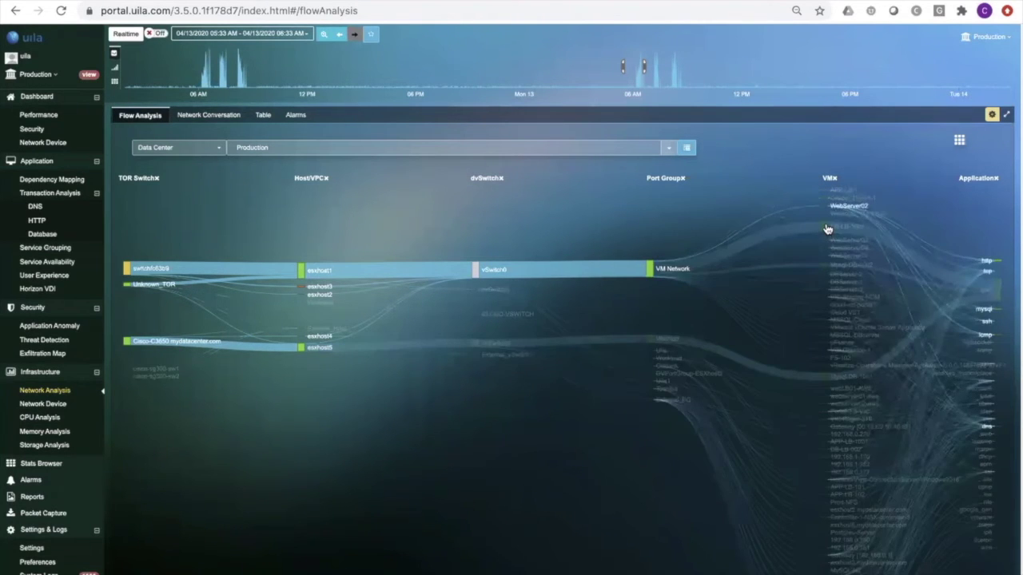
mouse_move(827, 230)
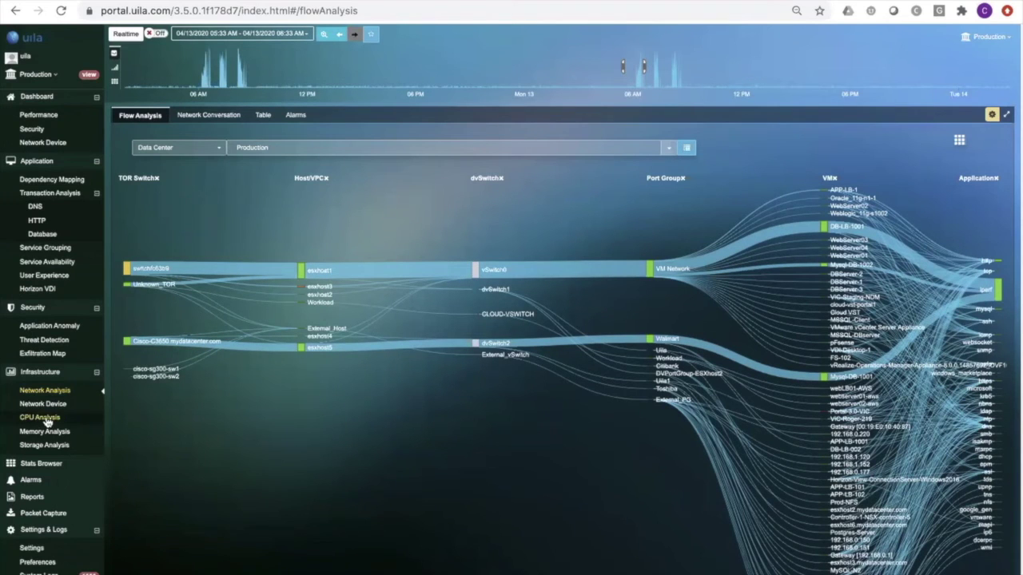
Select port gigabitethernet1/3 of switchfc63b9 among the network devices and list its connected VMs and devices
left_click(44, 405)
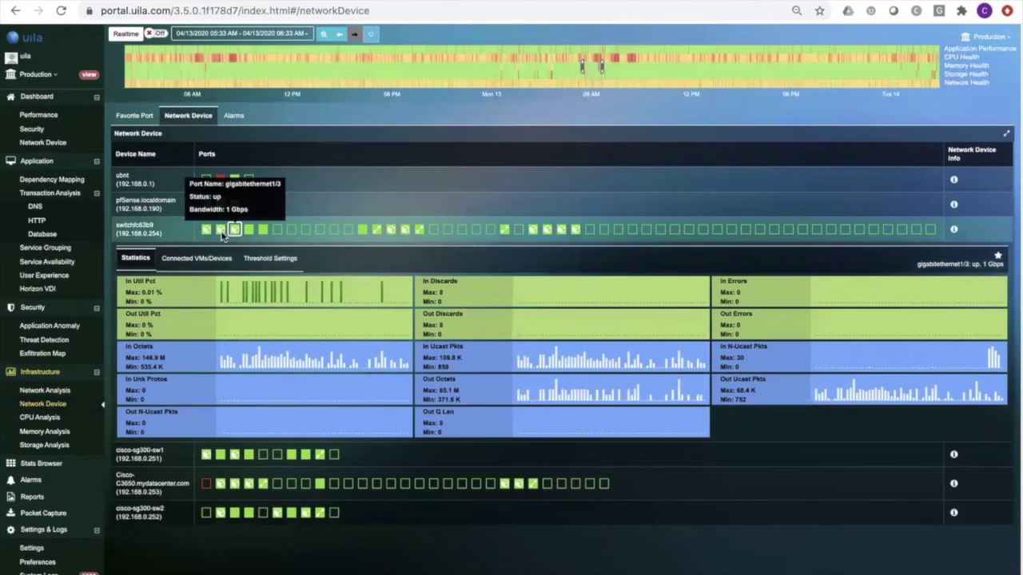
left_click(236, 231)
left_click(234, 232)
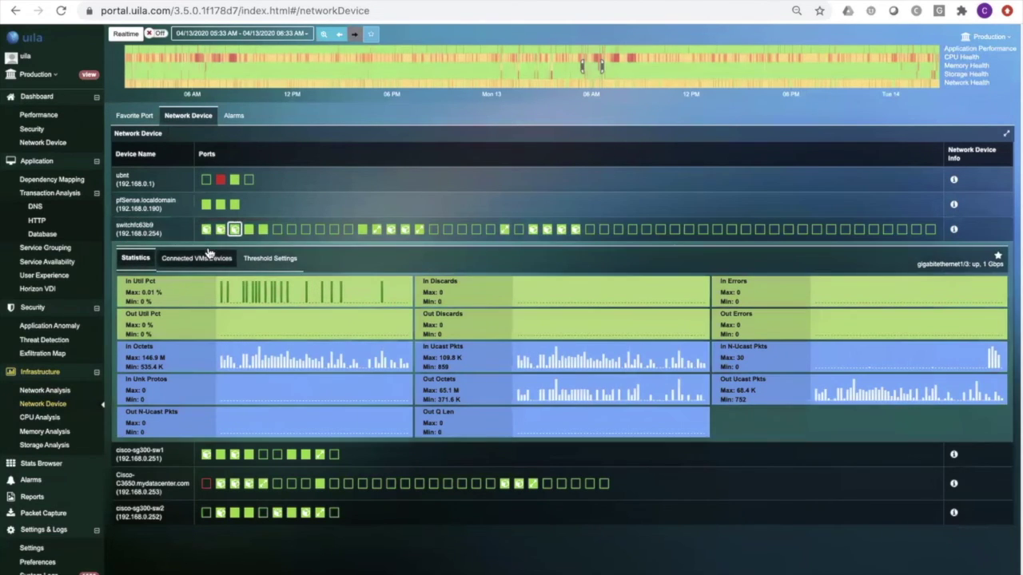
left_click(209, 254)
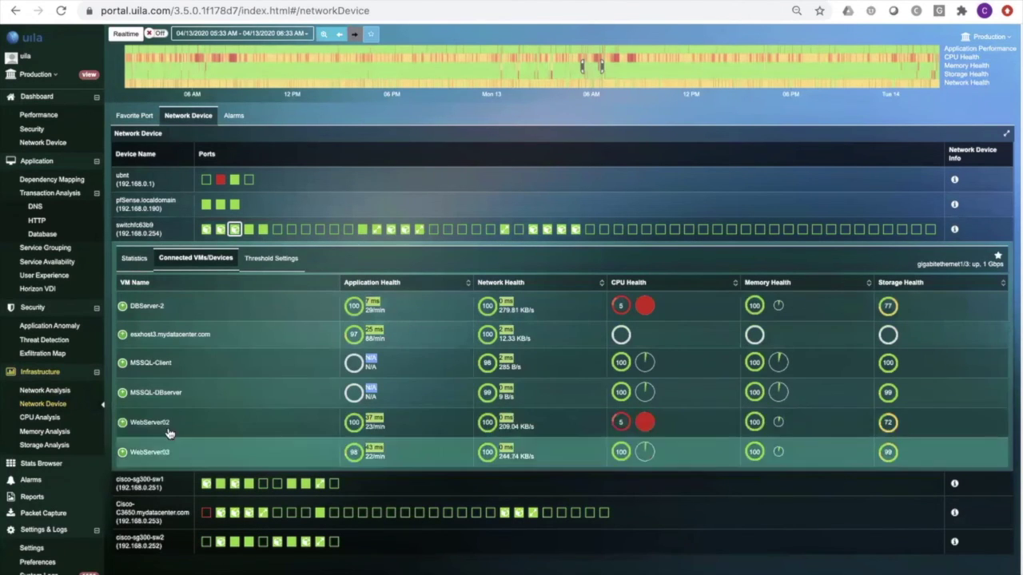
mouse_move(234, 232)
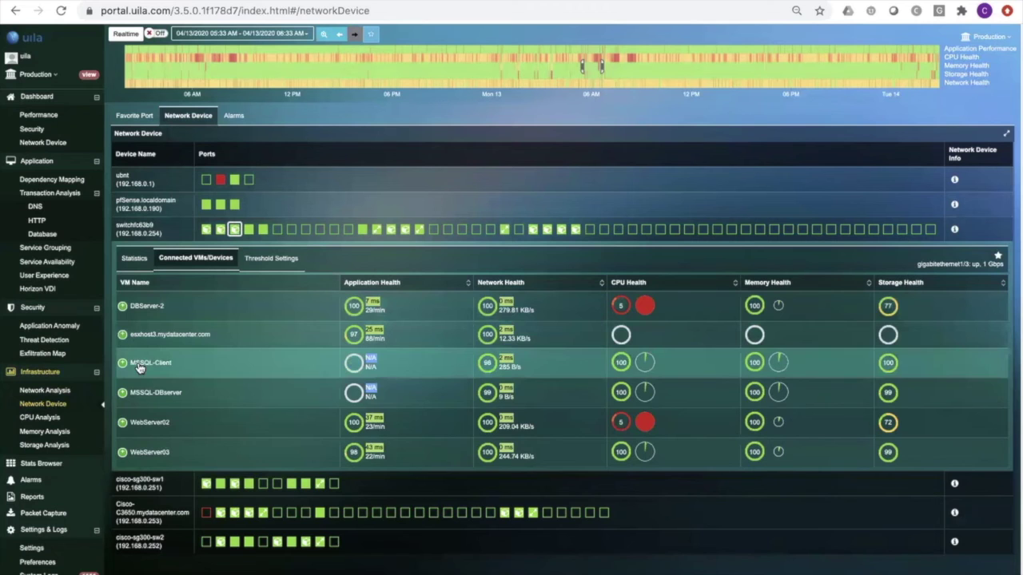
Expand WebServer02 and examine its dependent services map, including the details of the WebServer02 and DBServer-1 nodes
left_click(123, 426)
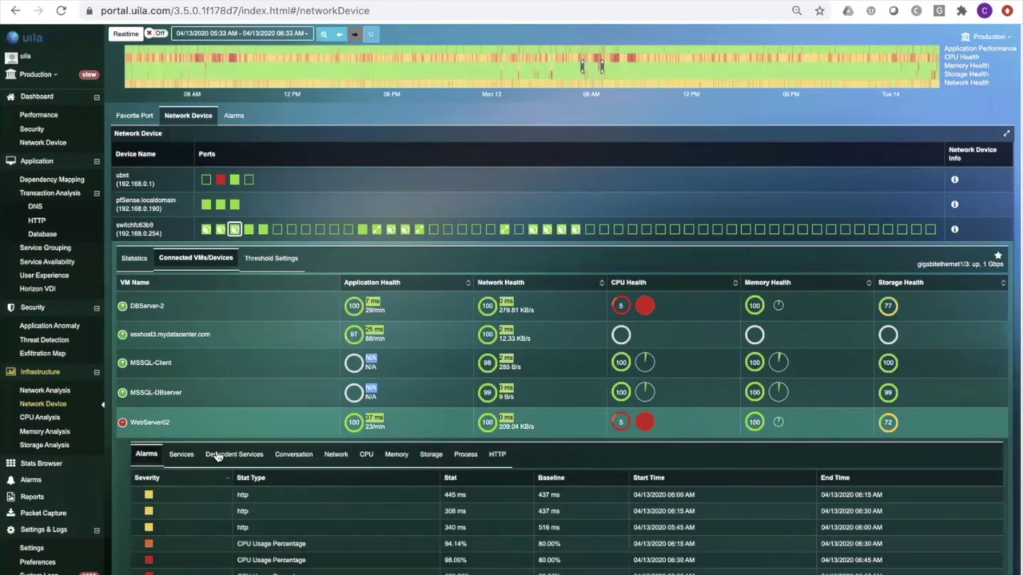
left_click(217, 455)
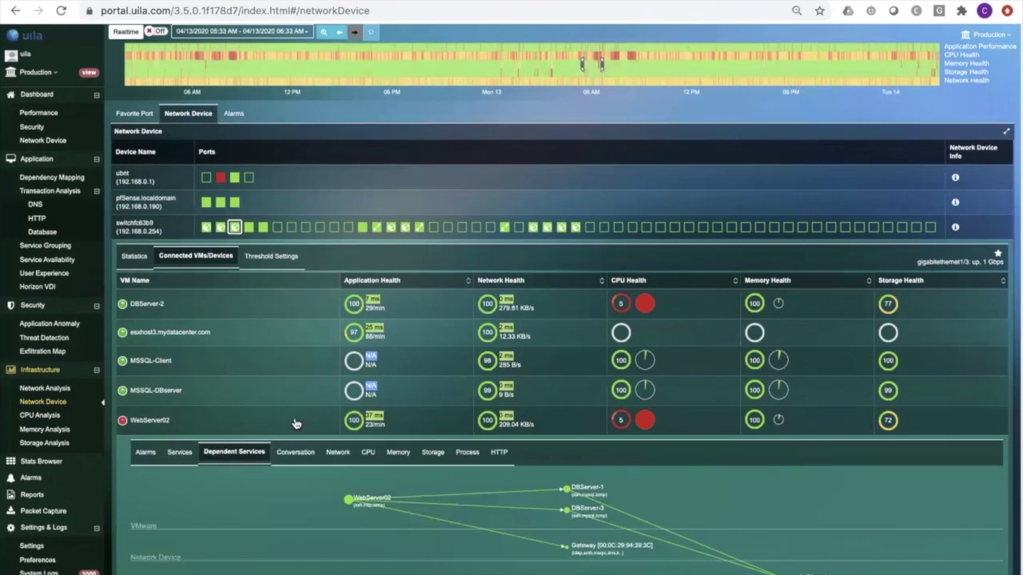
scroll(349, 418, "down", 2)
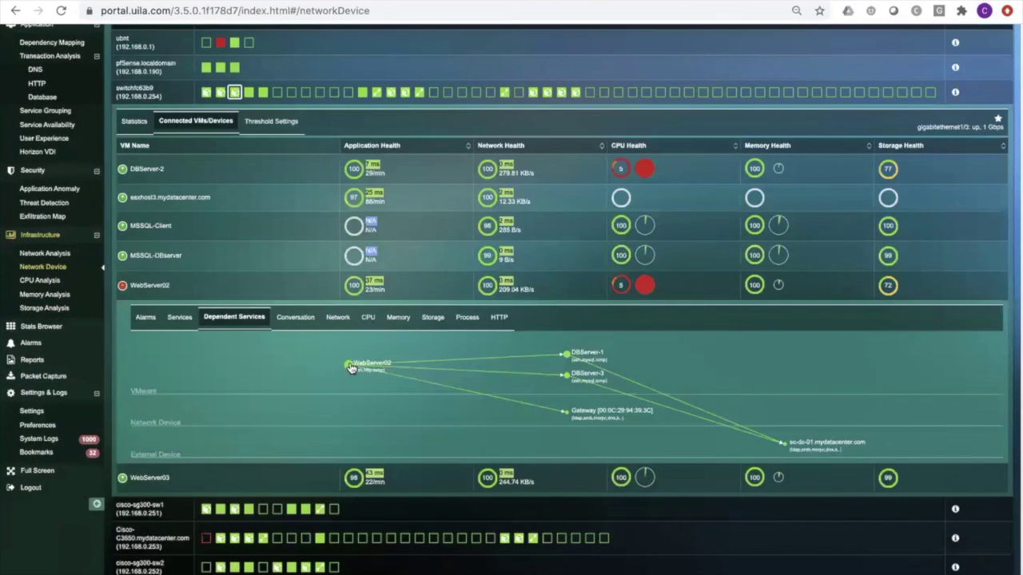
scroll(350, 365, "down", 1)
mouse_move(349, 366)
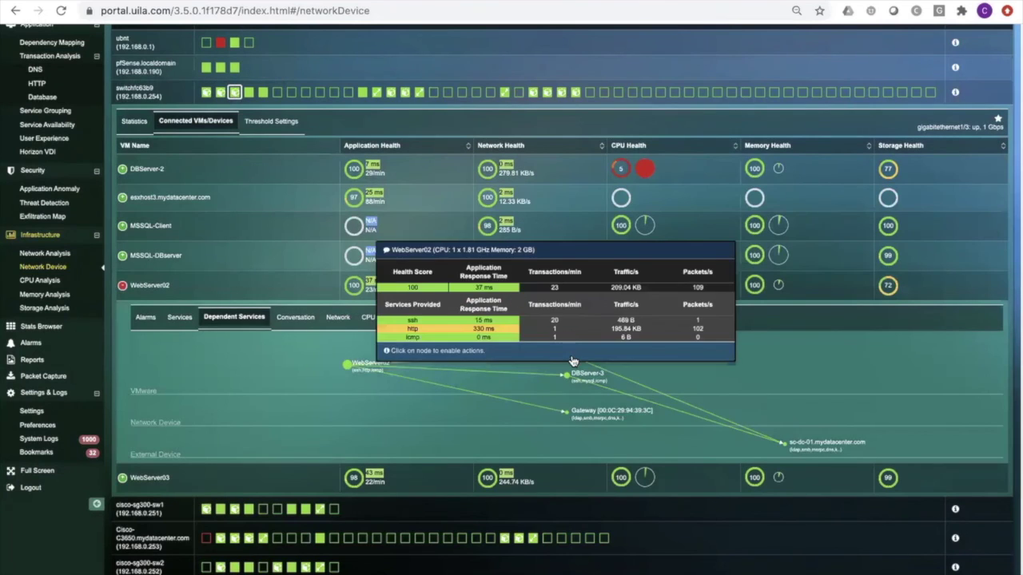
mouse_move(567, 355)
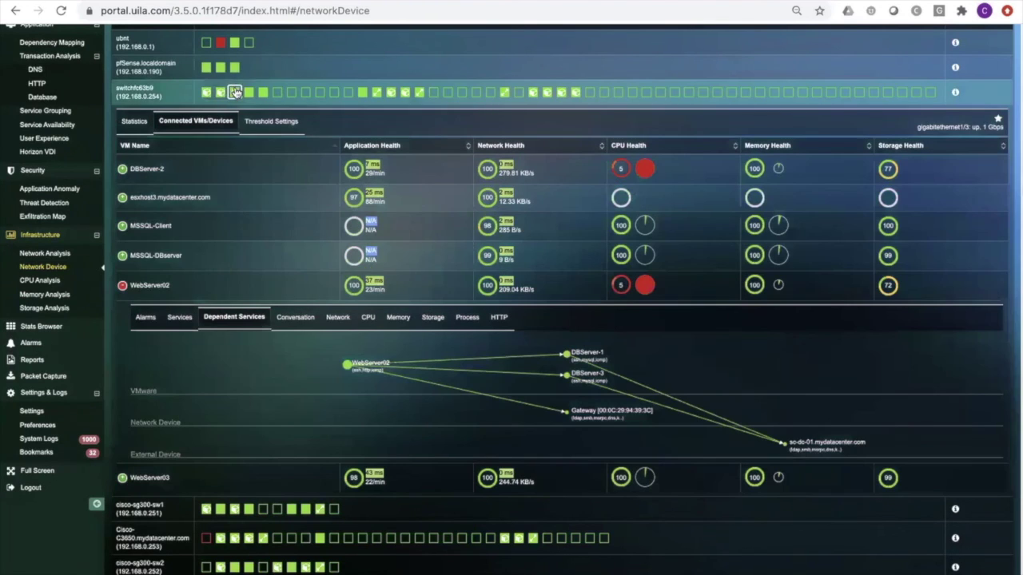
Show the conversation map of WebServer02 and return to the statistics of port gigabitethernet1/3
mouse_move(234, 92)
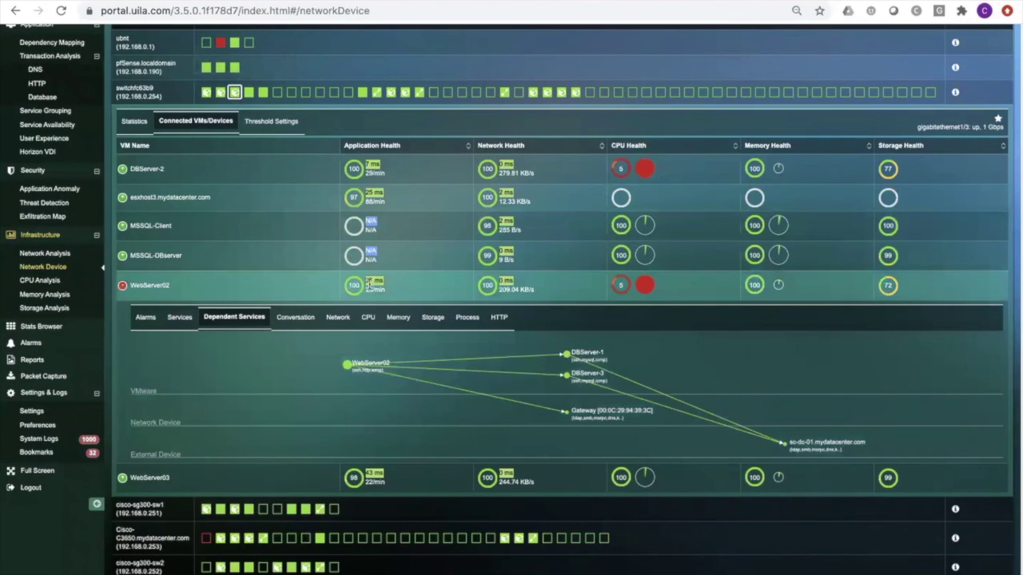
mouse_move(350, 288)
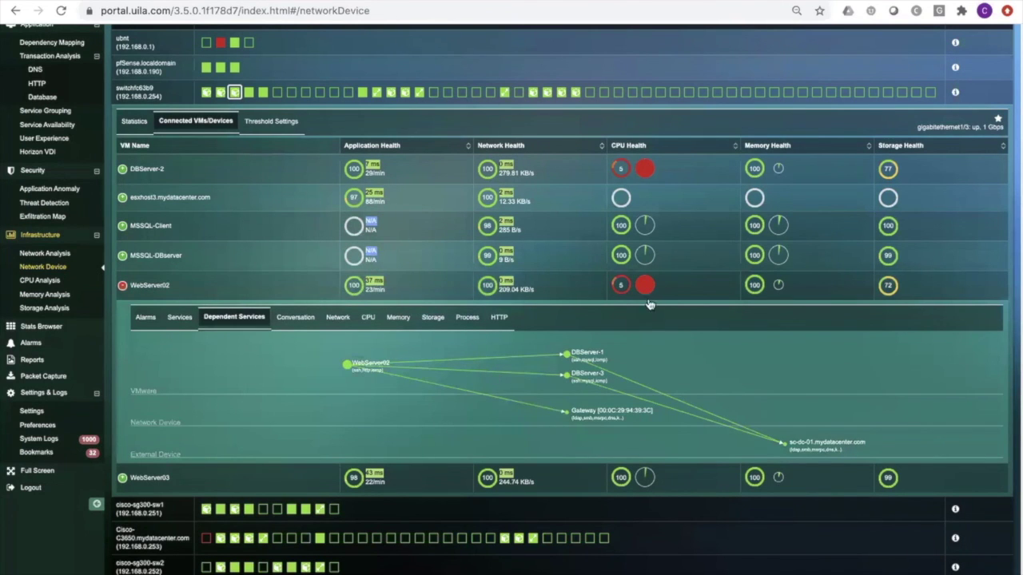
mouse_move(884, 285)
left_click(303, 318)
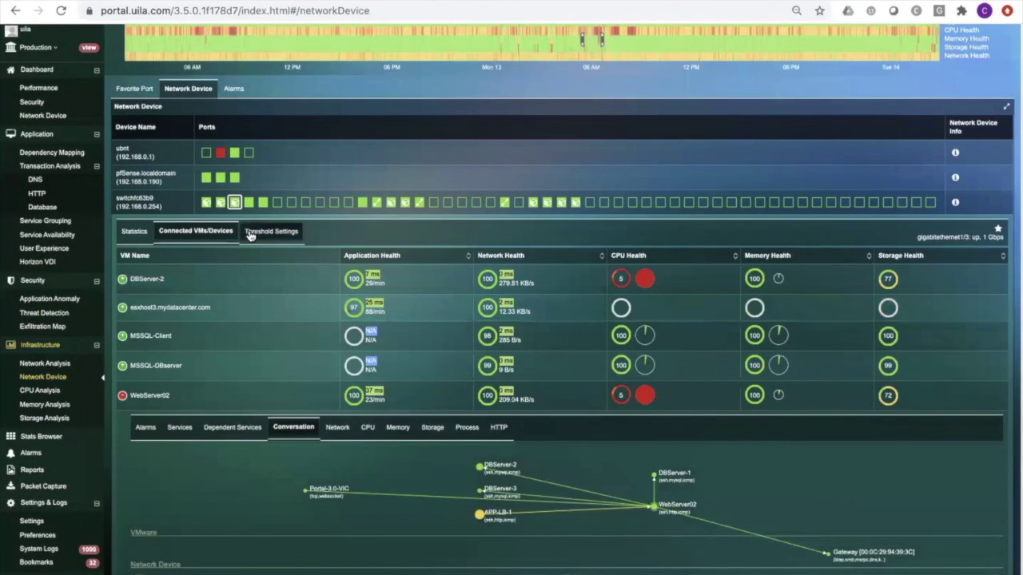
left_click(133, 233)
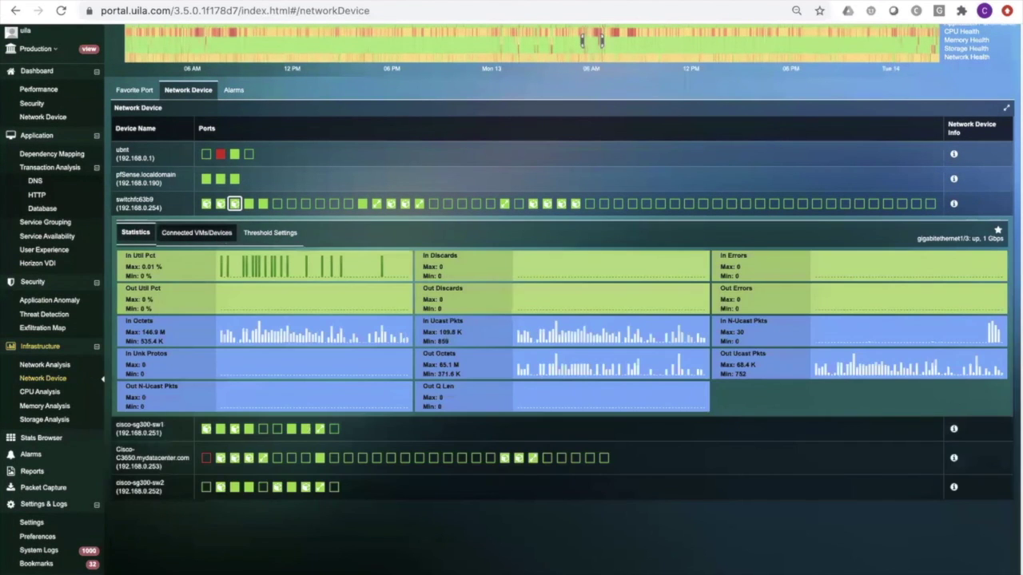
Expand DBServer-2 among the port's connected VMs and view its CPU and MYSQL details
left_click(224, 233)
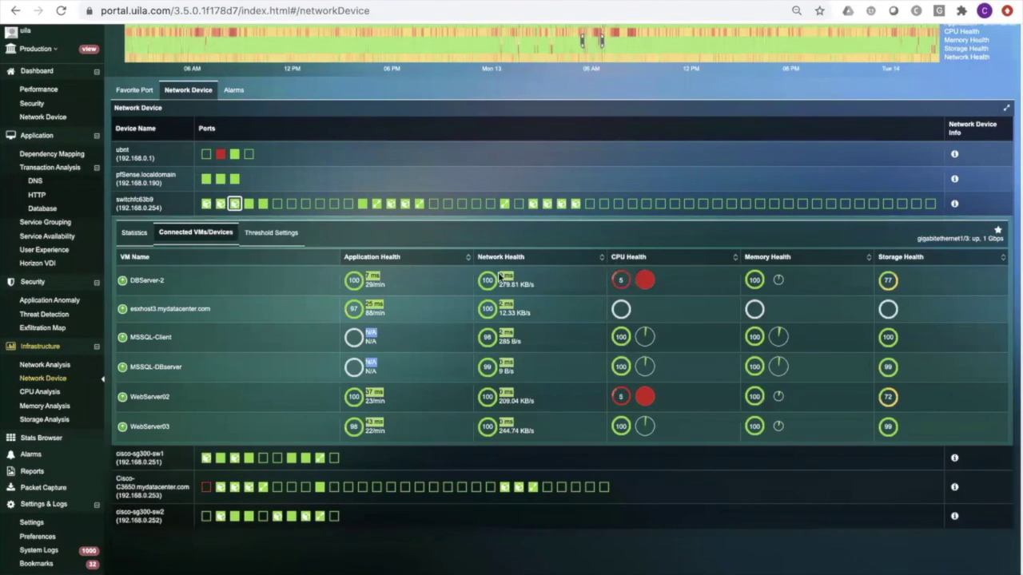
left_click(123, 282)
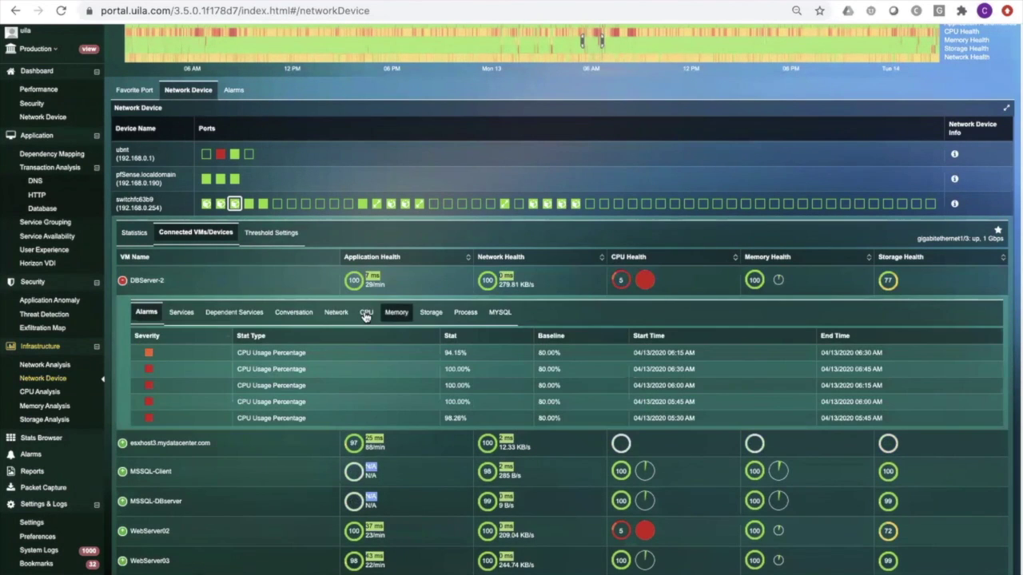
left_click(365, 313)
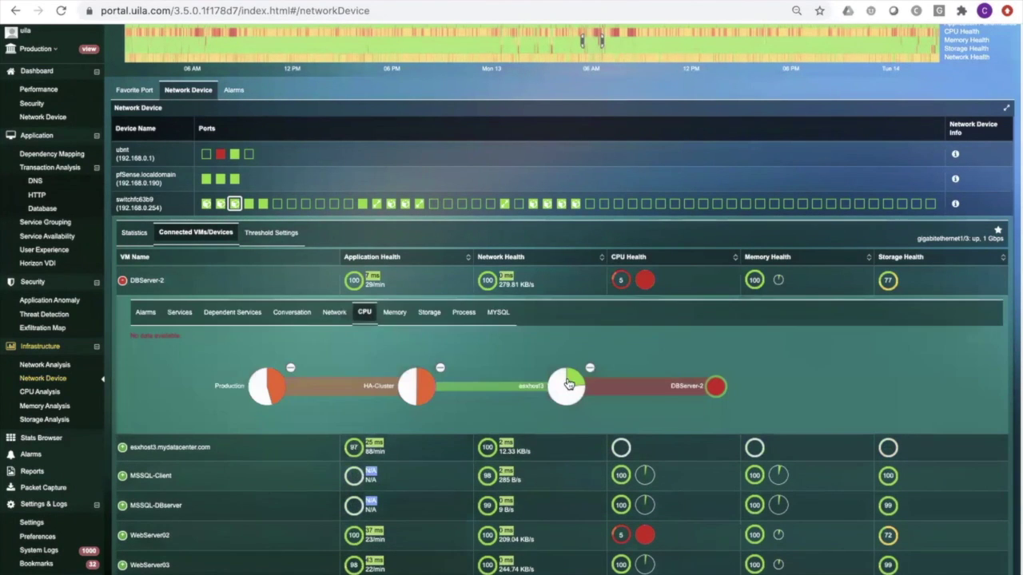
left_click(500, 314)
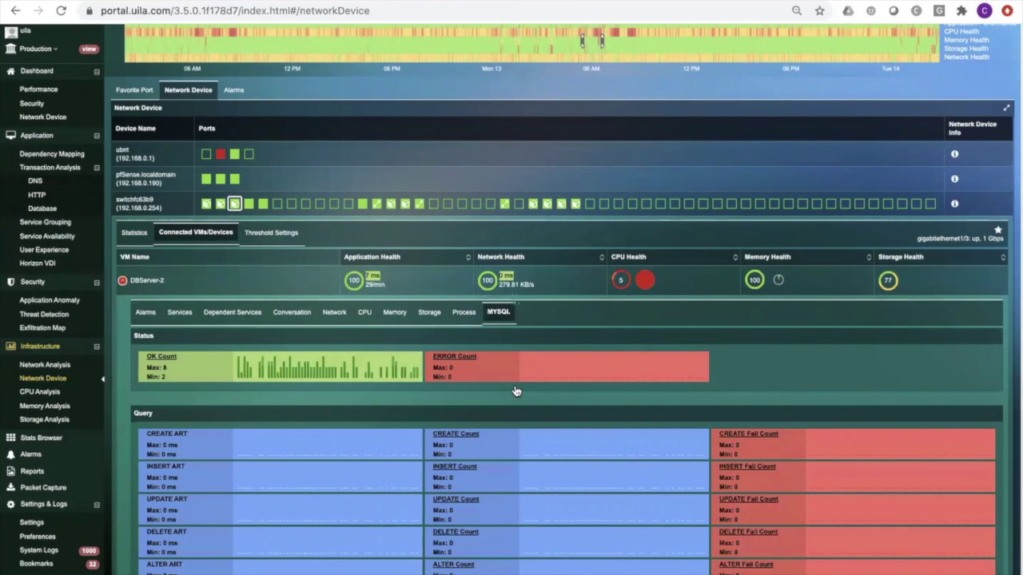